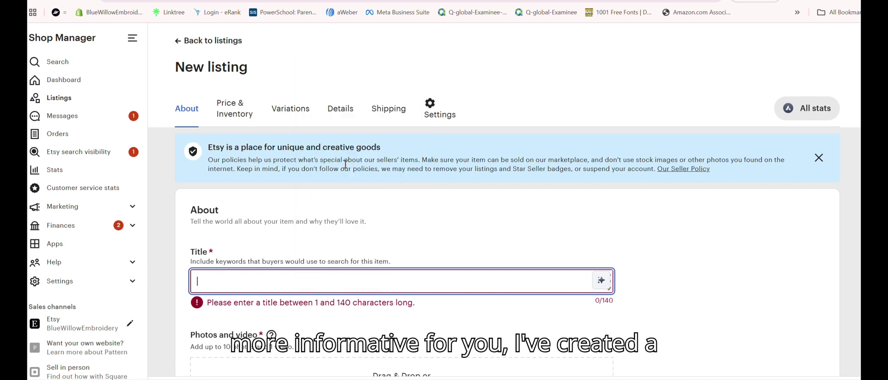
Upload the video and all ten images from the iheartdad folder in Downloads to the listing's photos and video.
scroll(416, 286, down, 3)
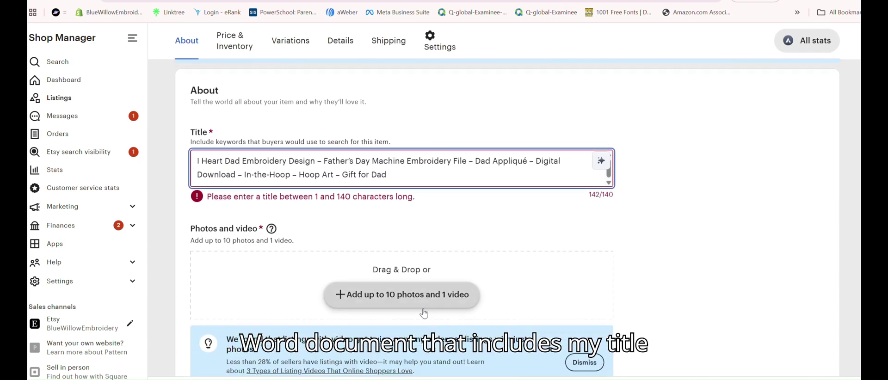
click(407, 265)
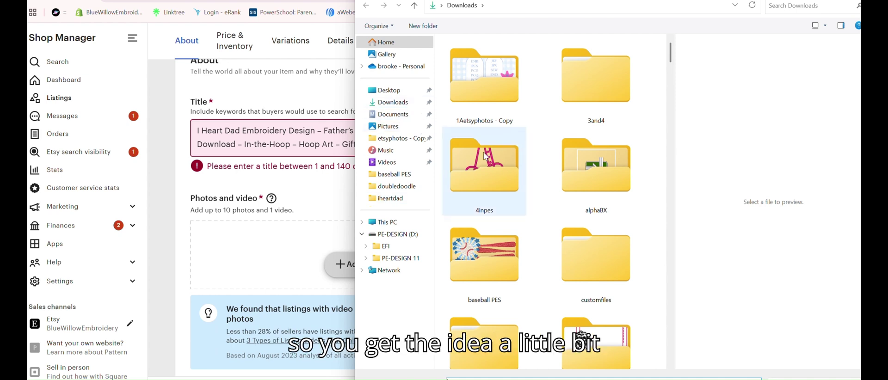
scroll(482, 151, down, 10)
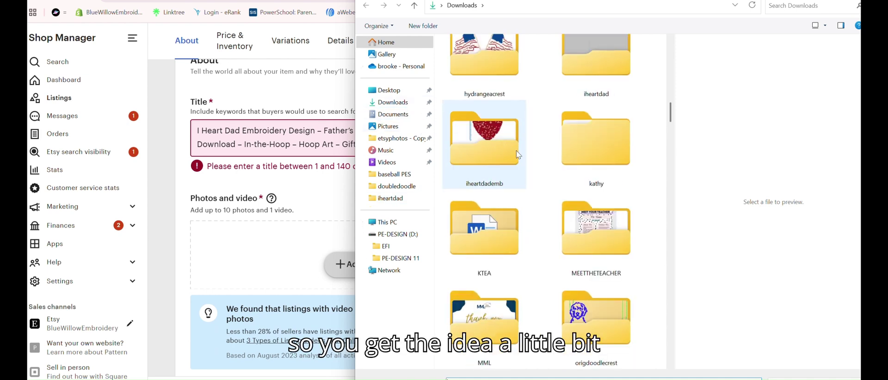
double_click(602, 64)
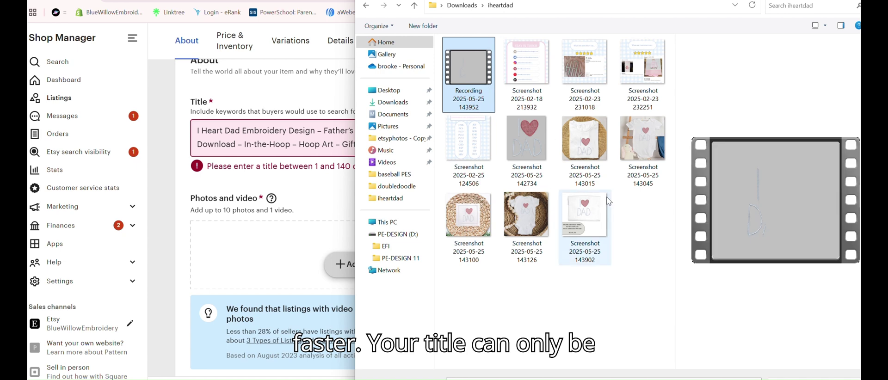
shift+click(597, 218)
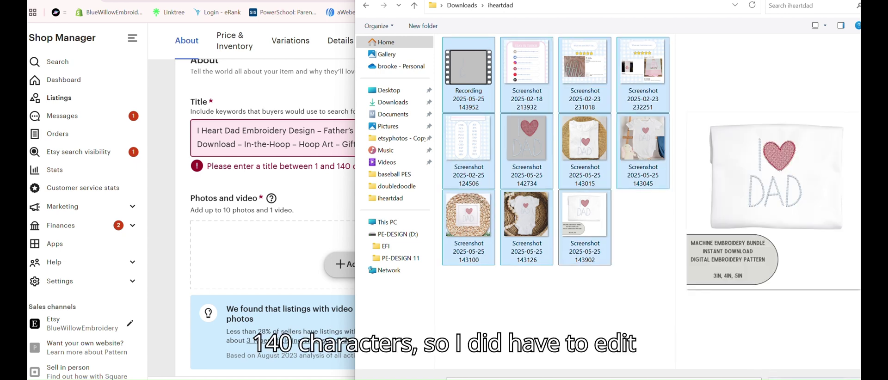
key(Return)
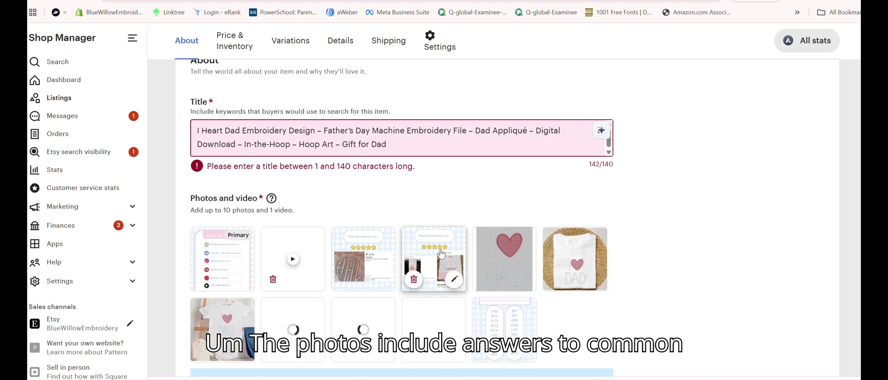
Reorder the listing media so the design on the round woven mat is primary and the informational graphics come last.
drag(365, 240, 366, 316)
drag(226, 254, 290, 328)
drag(501, 253, 219, 254)
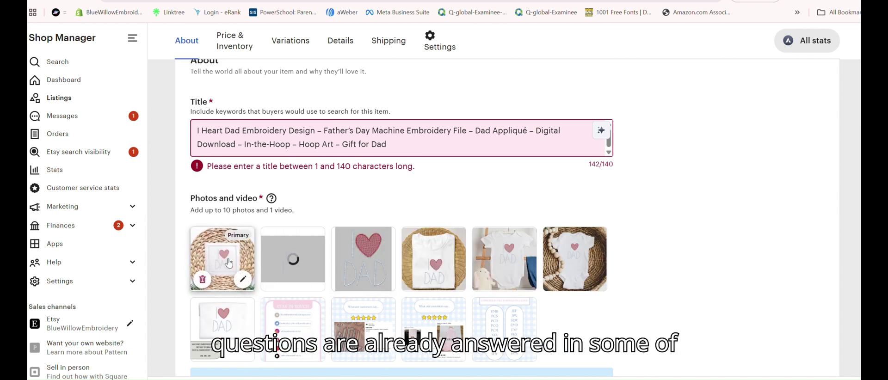
Give the primary photo the alt text "i heart dad machine embroidery file for fathers day" and apply it.
click(228, 260)
scroll(498, 353, down, 1)
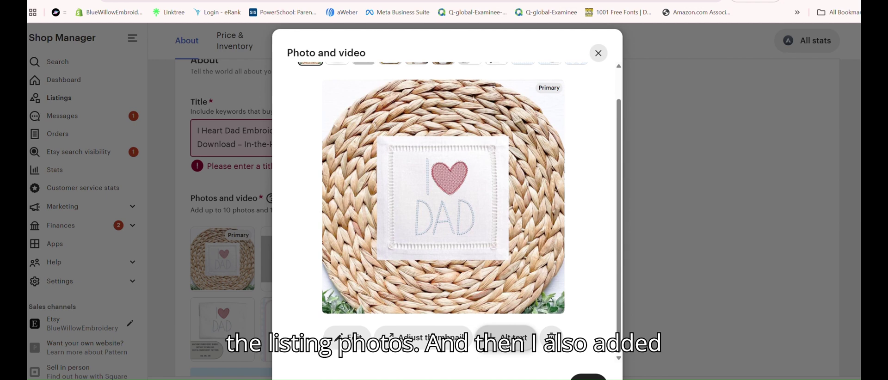
click(508, 328)
click(456, 321)
text(i heart dad ma)
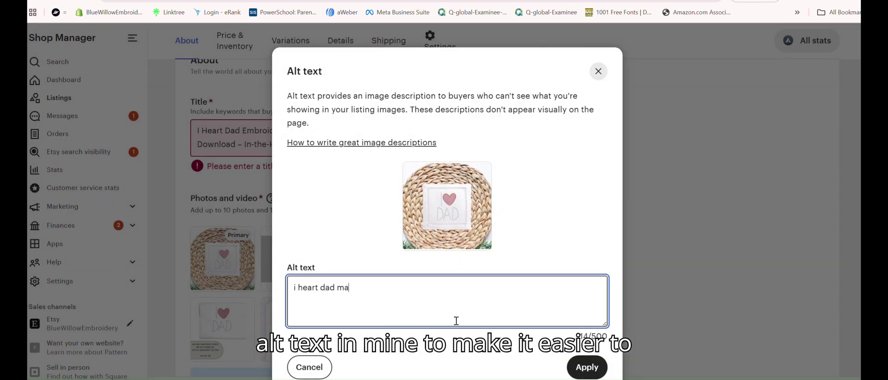
text(chine embroidery file for fathers day)
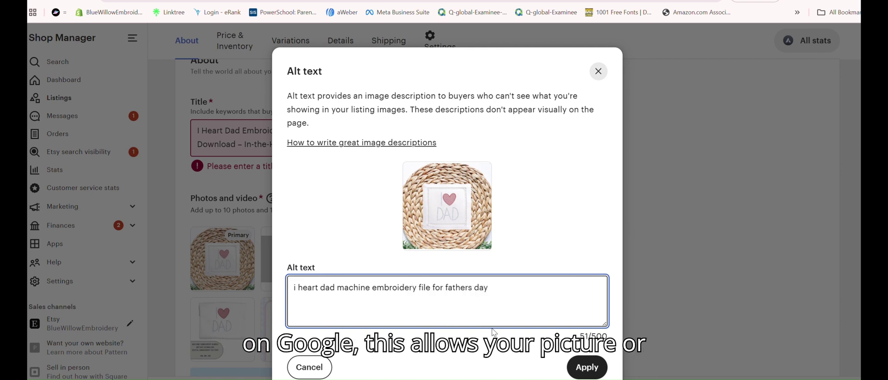
click(573, 362)
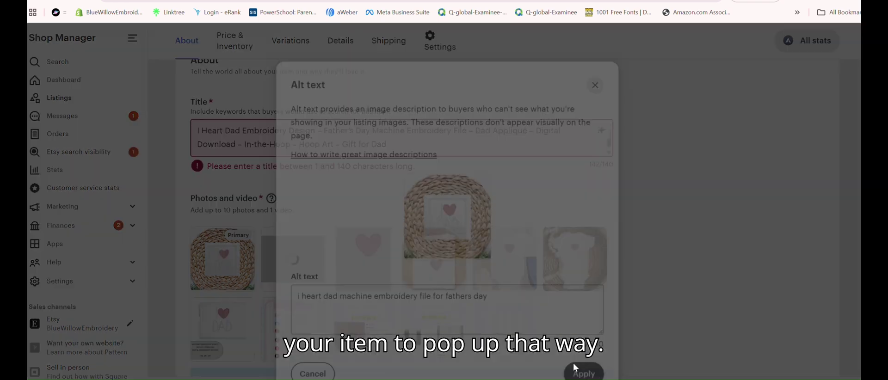
click(588, 377)
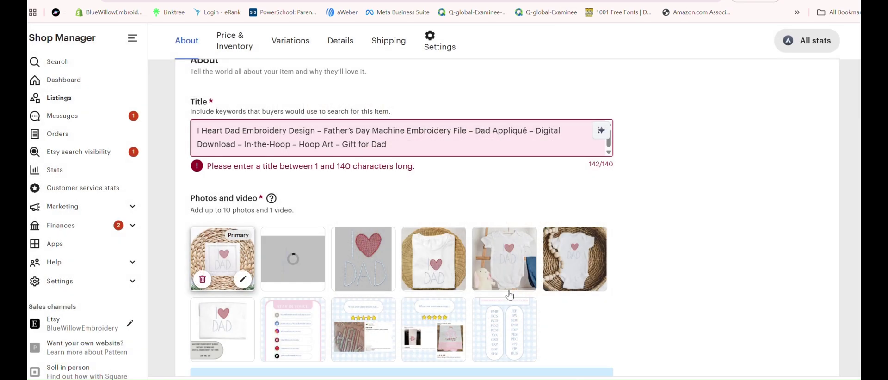
Shorten the listing title by deleting the dash between "Hoop Art" and "Gift for Dad".
click(344, 146)
key(BackSpace)
key(BackSpace)
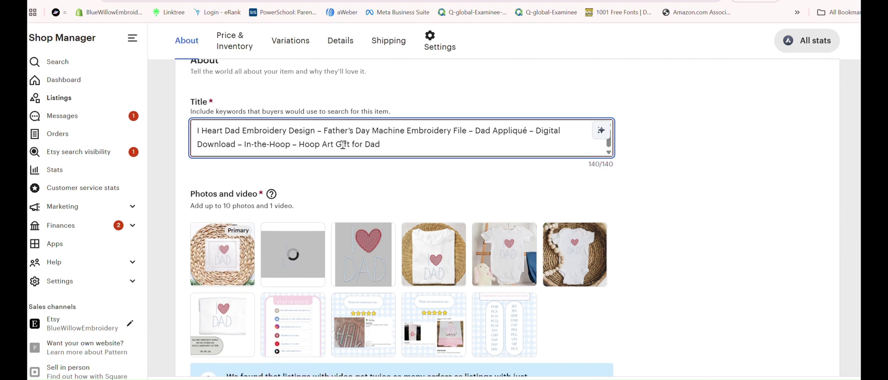
Add the zip file iheartdademb from Downloads as the listing's digital file.
scroll(400, 182, down, 2)
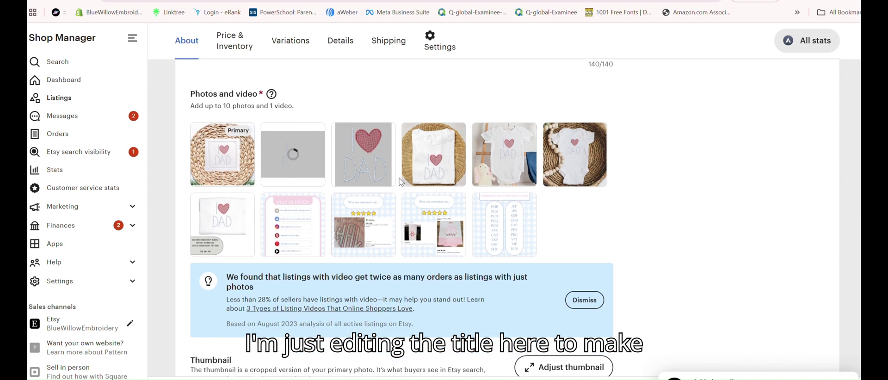
scroll(400, 182, down, 8)
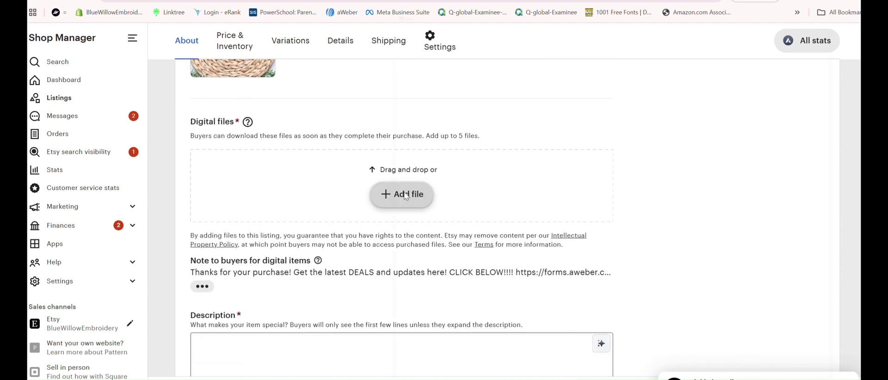
click(405, 196)
click(408, 103)
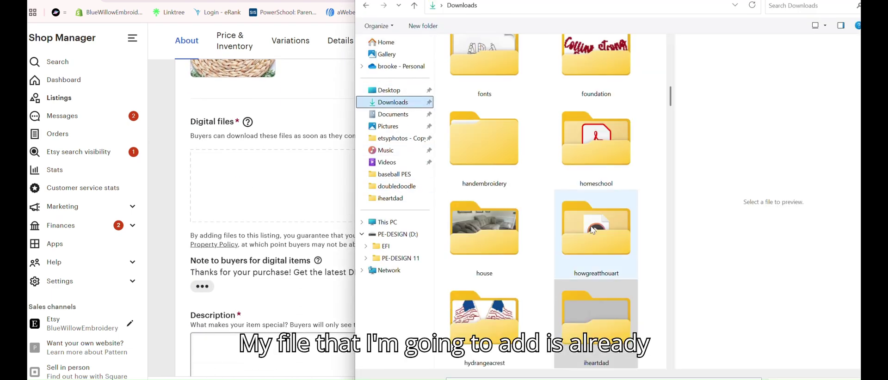
scroll(609, 236, down, 10)
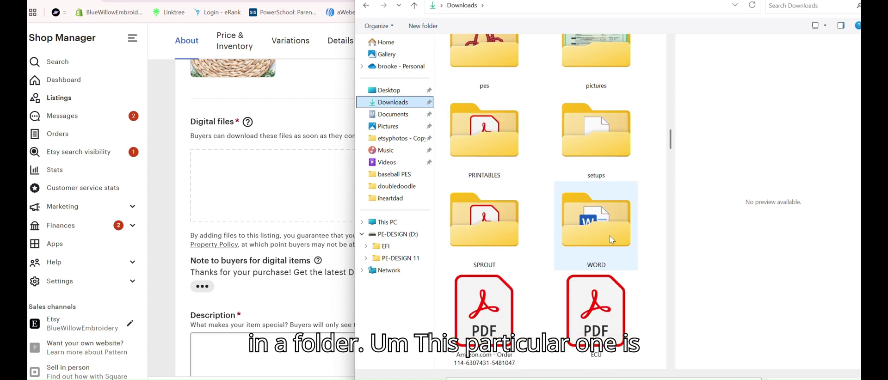
scroll(610, 235, down, 15)
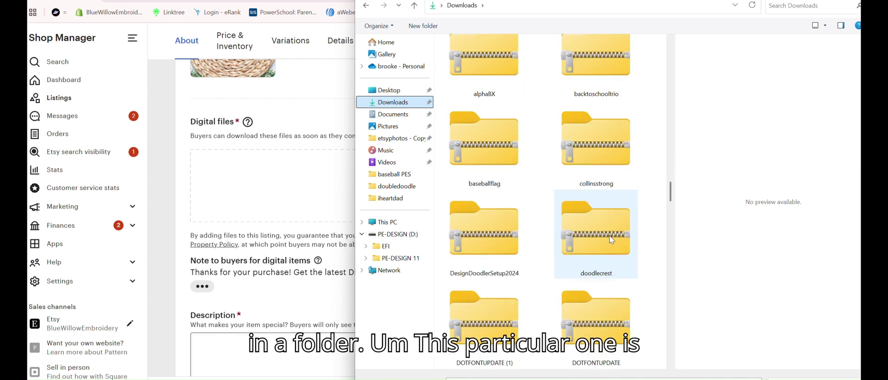
scroll(609, 238, down, 10)
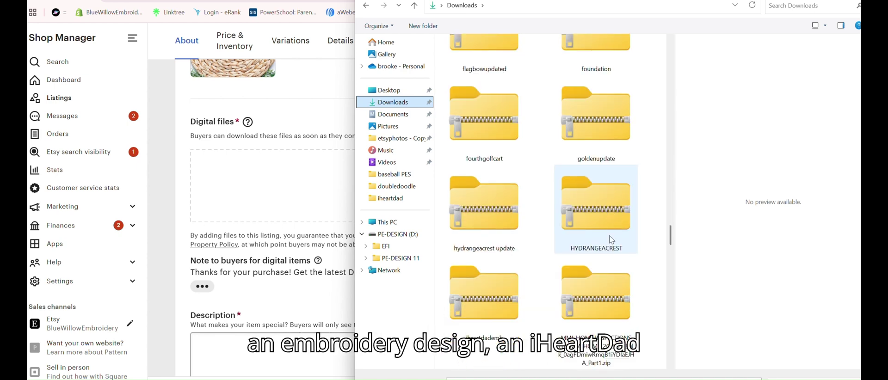
double_click(508, 282)
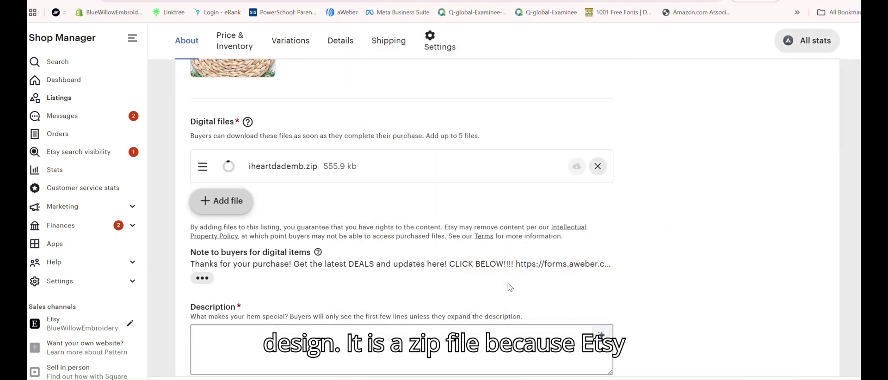
Switch to the Word document and copy the two-sentence listing description that begins "Celebrate Dad with this charming".
scroll(354, 249, down, 3)
click(356, 196)
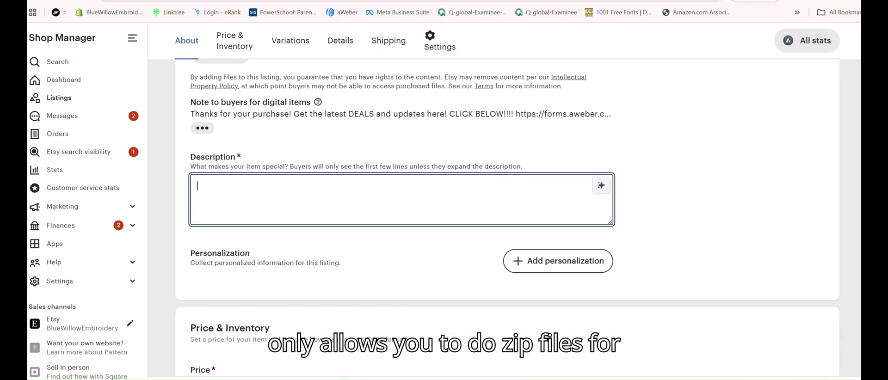
key(alt+Tab)
scroll(470, 293, down, 2)
drag(470, 290, 389, 272)
triple_click(389, 272)
right_click(307, 275)
click(333, 134)
Return to the Etsy listing, paste the two-sentence summary into the description, and add a blank line below it.
key(alt+Tab)
right_click(271, 187)
click(288, 301)
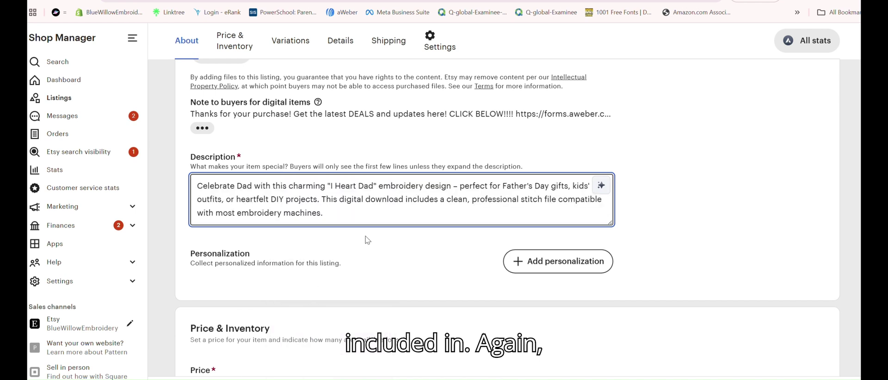
key(Return)
key(Return)
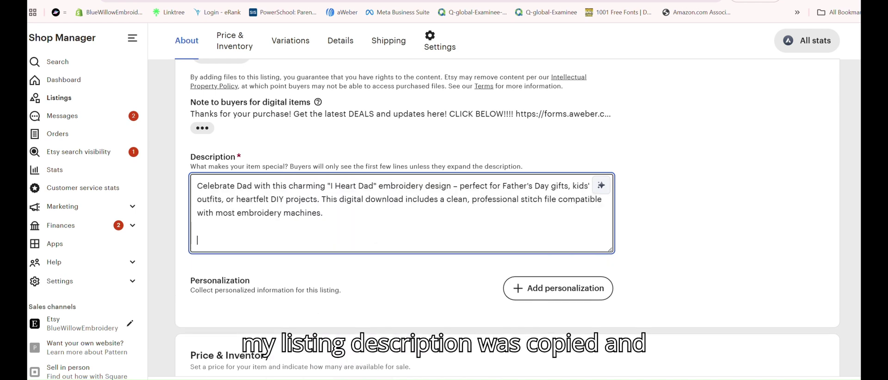
In the Word document, copy the description text from "PRODUCT SIZING / FILE FORMATS" through the social media links, then return to Etsy.
click(604, 379)
scroll(441, 212, down, 3)
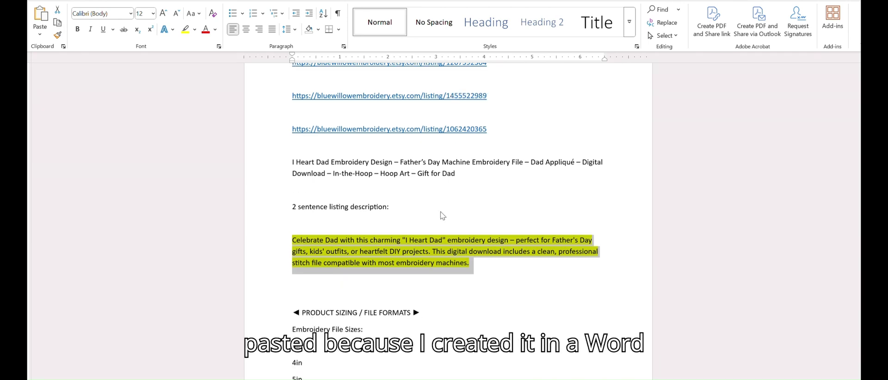
drag(296, 238, 435, 259)
scroll(416, 291, down, 8)
scroll(440, 283, down, 15)
scroll(448, 284, down, 5)
click(432, 257)
key(alt+Tab)
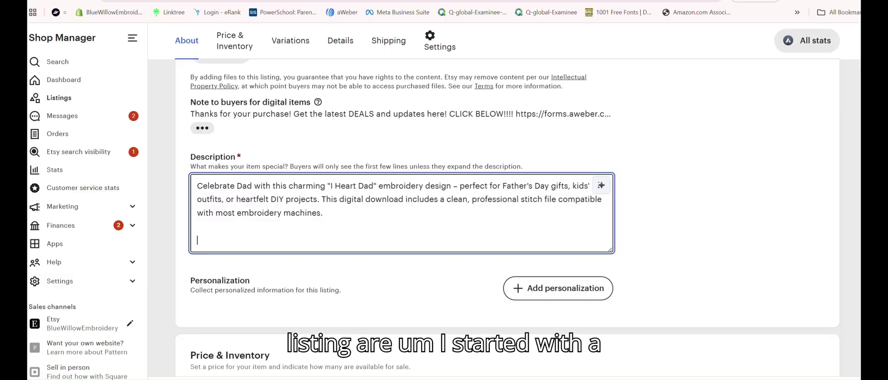
Paste the copied product details into the description and insert a line break after the opening summary.
right_click(270, 234)
click(287, 119)
scroll(395, 221, up, 10)
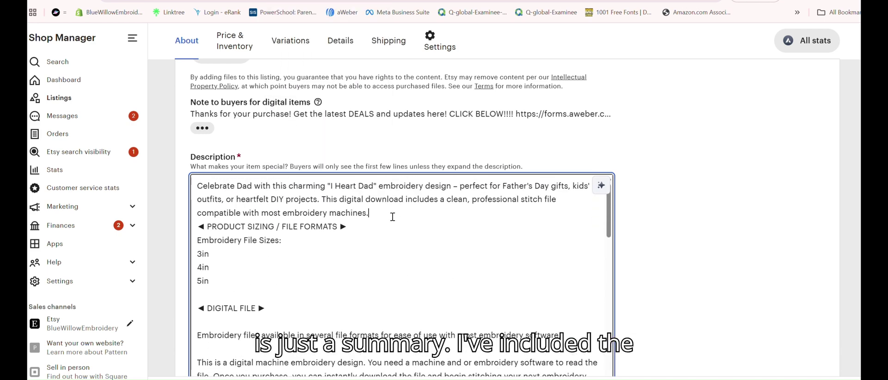
key(Return)
scroll(394, 224, down, 15)
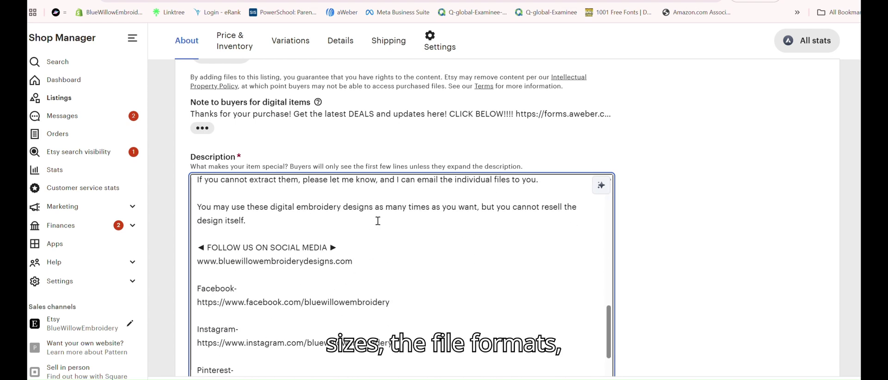
Set the listing's price to $3.99 and its quantity to 500.
scroll(679, 225, down, 6)
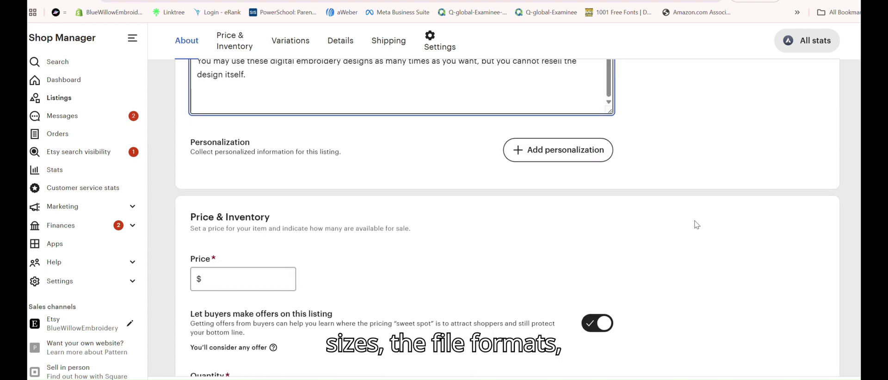
click(244, 278)
text(3)
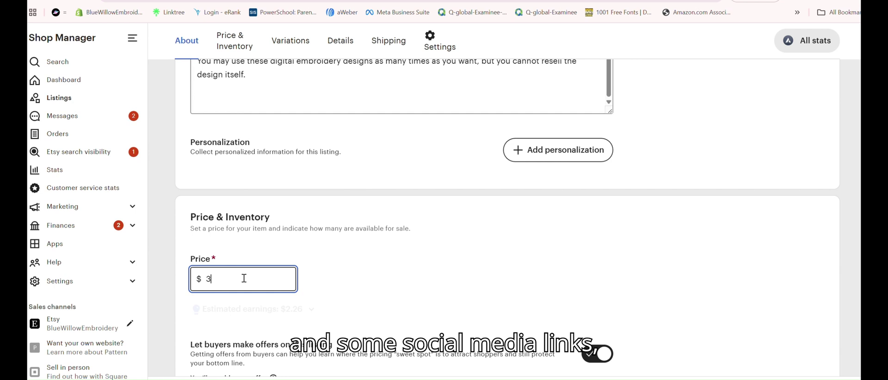
text(.99)
scroll(291, 268, down, 5)
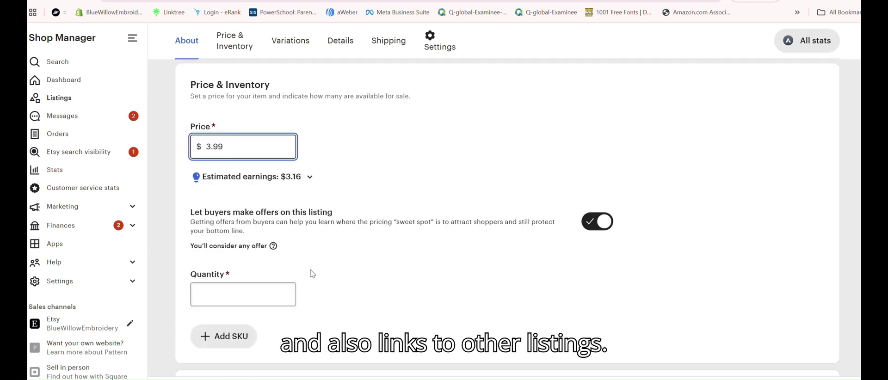
click(266, 186)
text(500)
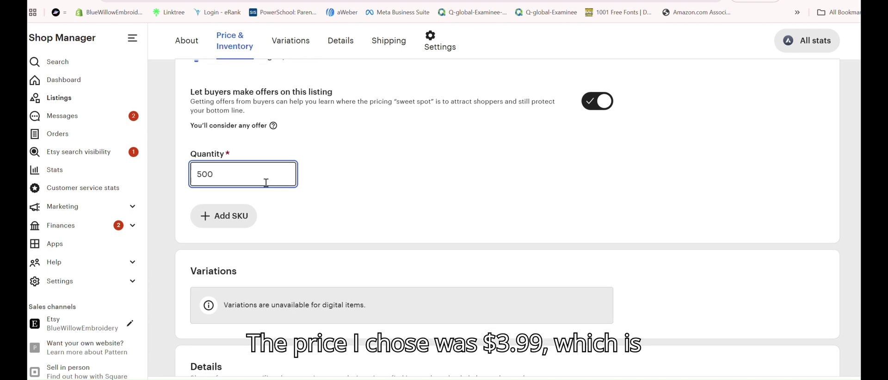
Set the listing's Holiday attribute to Father's Day.
scroll(280, 203, down, 9)
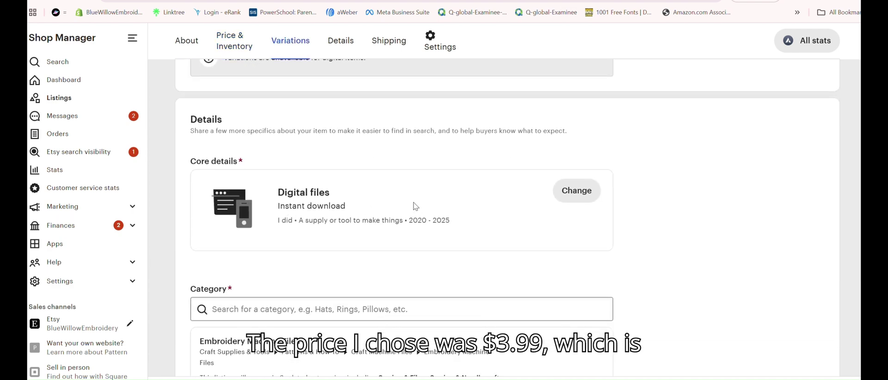
scroll(375, 243, down, 7)
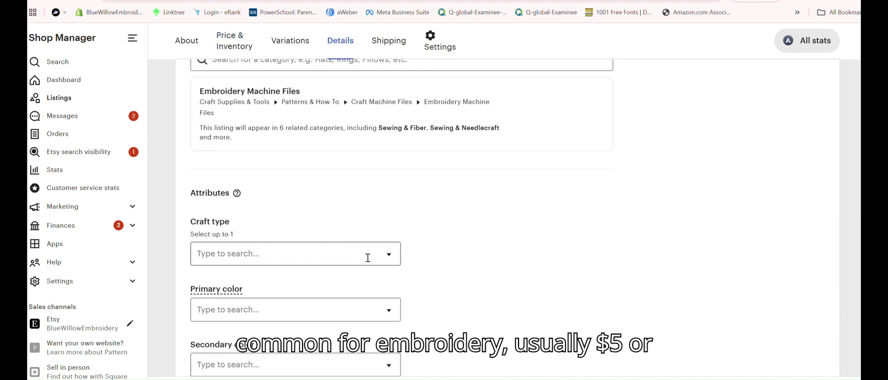
click(389, 226)
scroll(293, 278, down, 2)
click(277, 253)
Add the tags "fathers day", "gift for dad" and "fathers day design" to the listing.
click(435, 301)
text(fathers day)
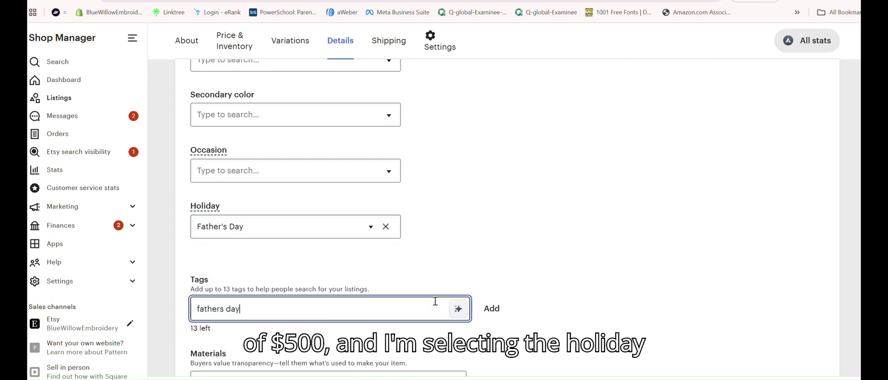
key(Return)
text(gift for dad)
key(Return)
text(fath)
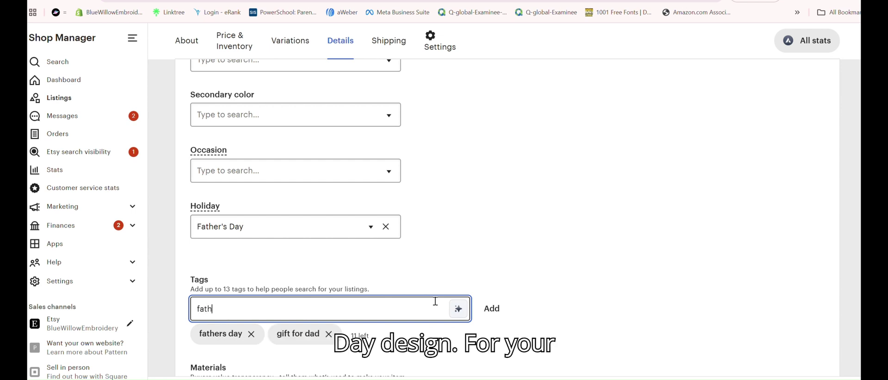
text(ers day)
key(Return)
text(design)
key(Return)
Add the tags "i heart dad", "dad embroidery" and "embroidery for dad".
text(i heart dad)
key(Return)
text(dad)
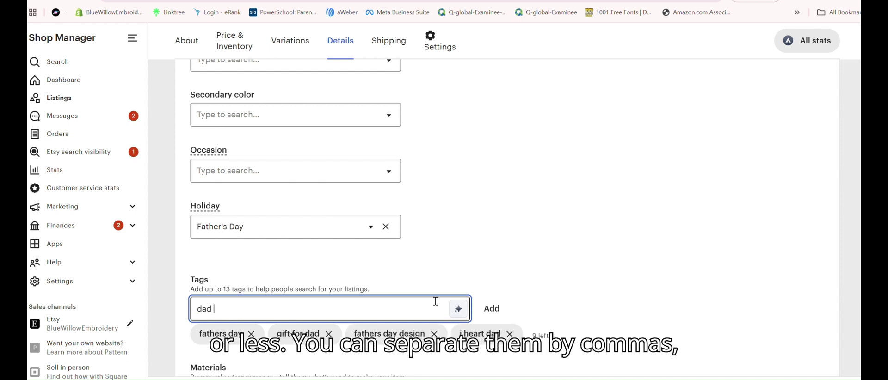
text( embroidery)
key(Return)
text(embroide)
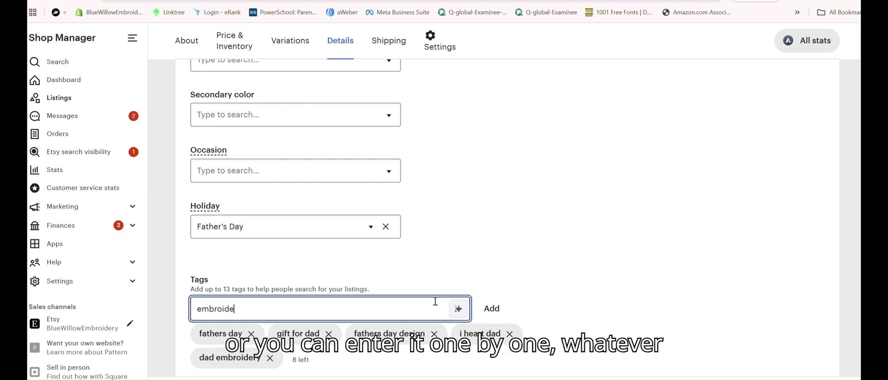
text(ry for dad)
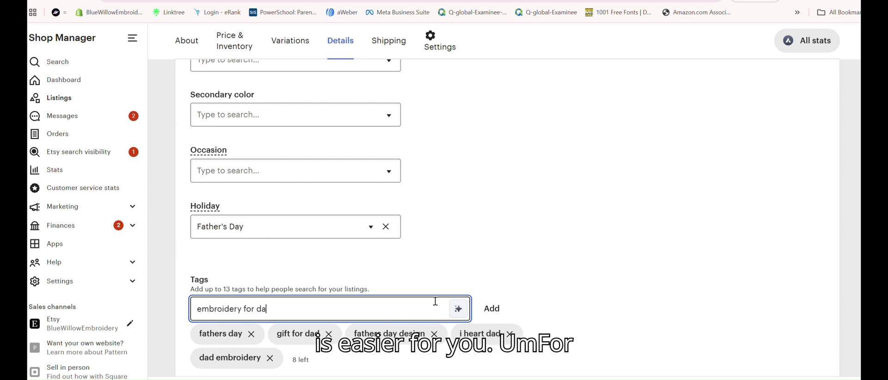
key(Return)
Add "embroidery design" and "summer embroidery" to the listing's tags.
text(embroide)
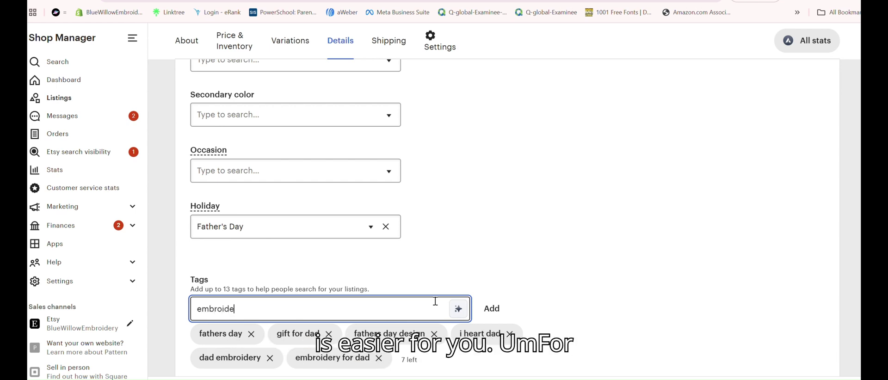
text(ry design)
key(Return)
text(summer)
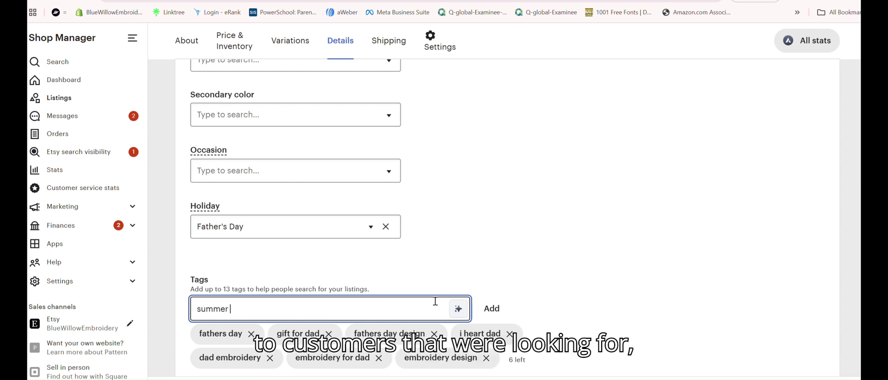
key(Return)
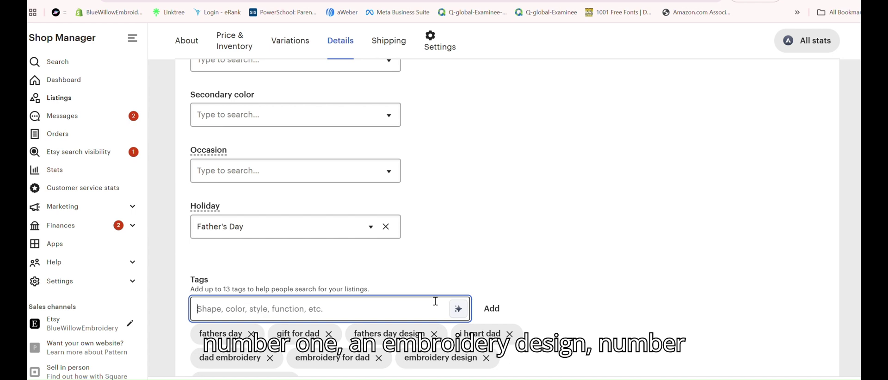
text(gift)
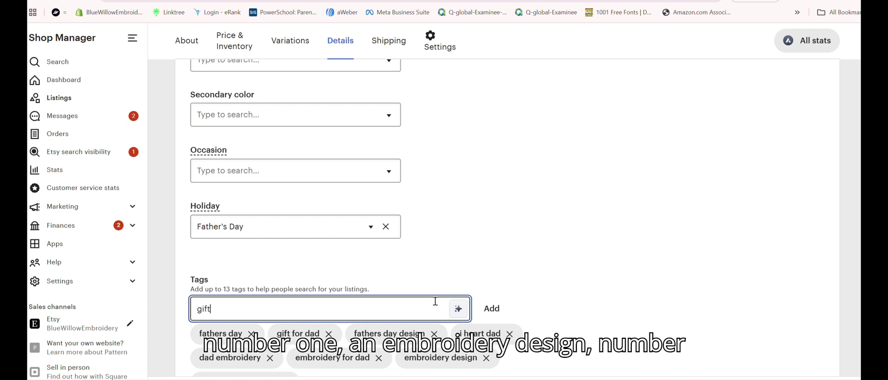
text( f)
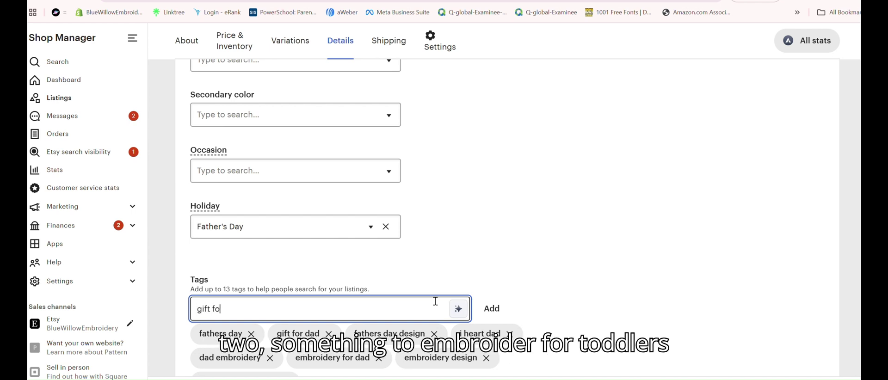
text(o)
key(BackSpace)
key(BackSpace)
key(BackSpace)
key(BackSpace)
key(BackSpace)
key(BackSpace)
key(BackSpace)
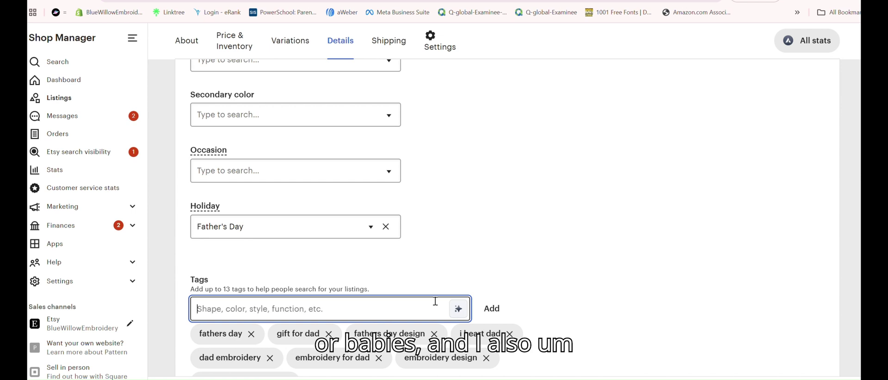
Add the tags "toddler embroidery", "father embroidery" and "baby embroidery" to the listing.
text(toddle)
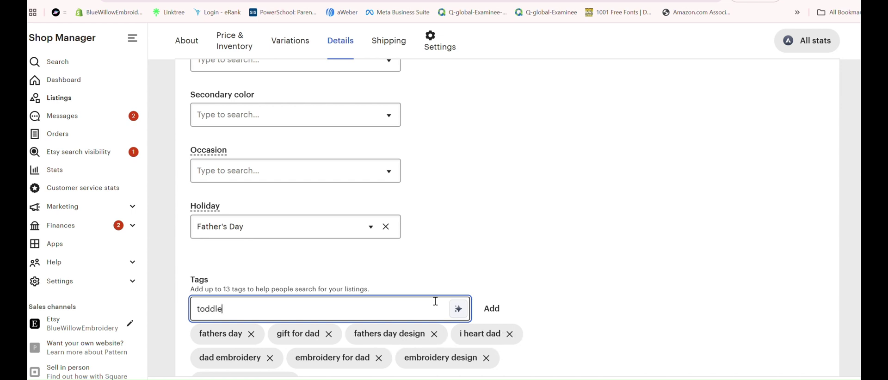
text(r embroidery)
key(Return)
text(d)
key(BackSpace)
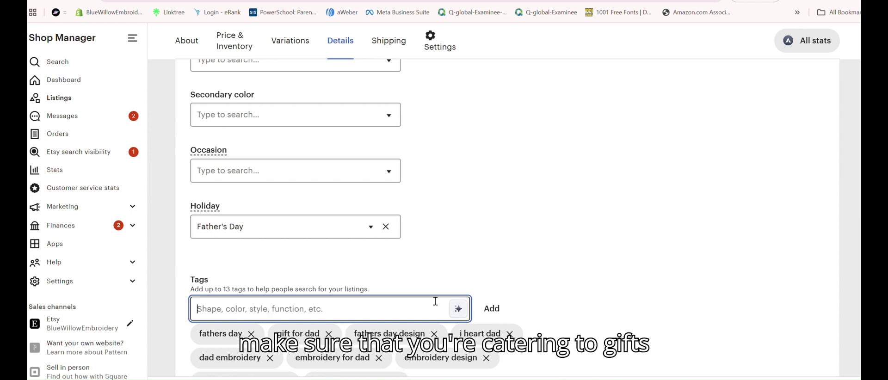
text(father embroidery)
key(Return)
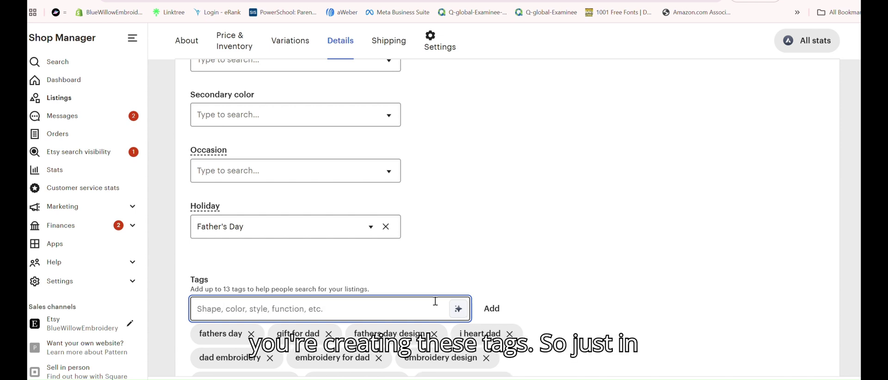
scroll(435, 303, down, 2)
text(baby embroidery)
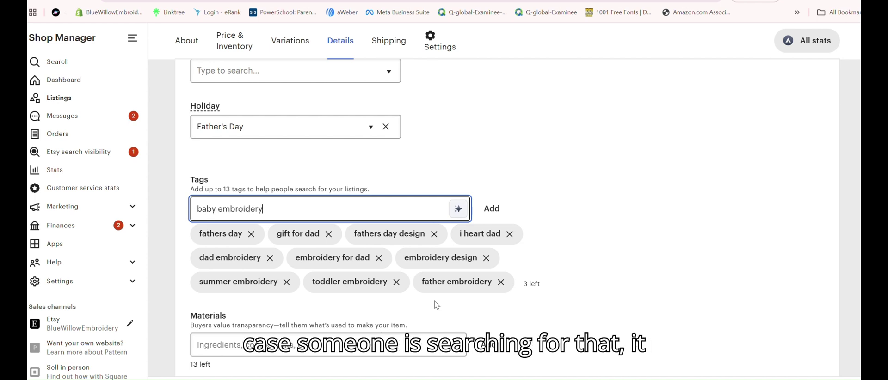
key(Return)
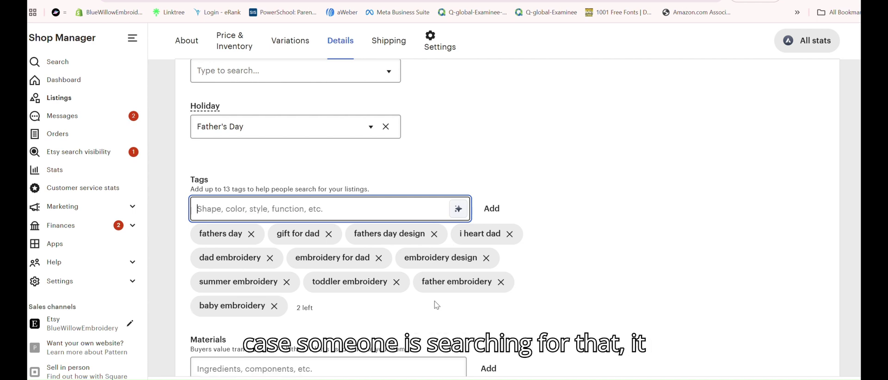
Fill the remaining two tag slots with "fathers day sewing" and "baby gift".
text(f)
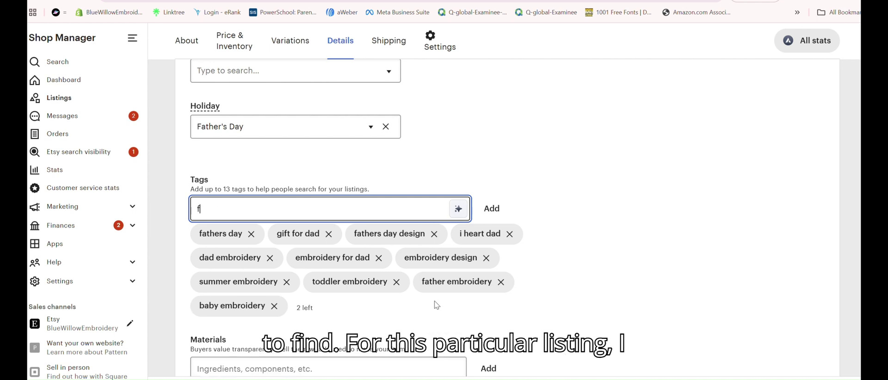
text(athers dat)
key(BackSpace)
text(y)
key(Return)
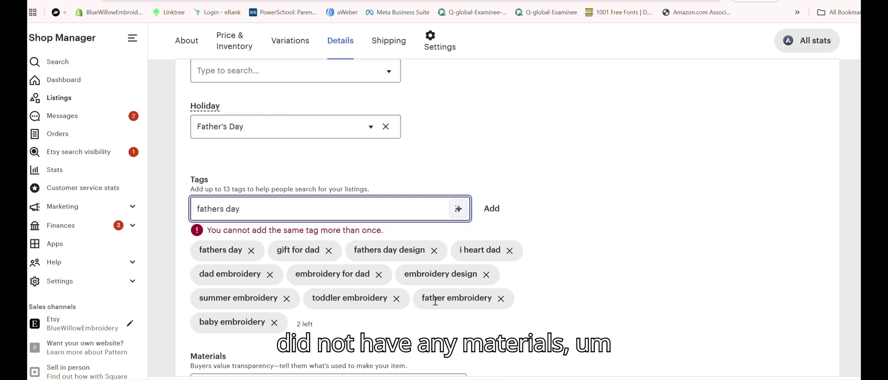
text(sewing)
key(Return)
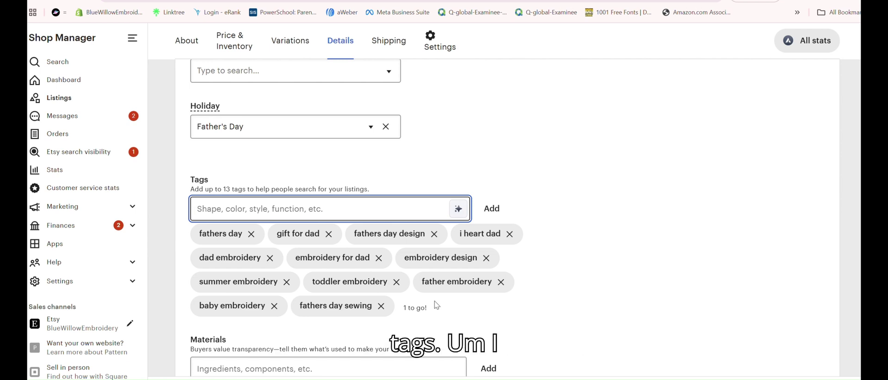
text(bab)
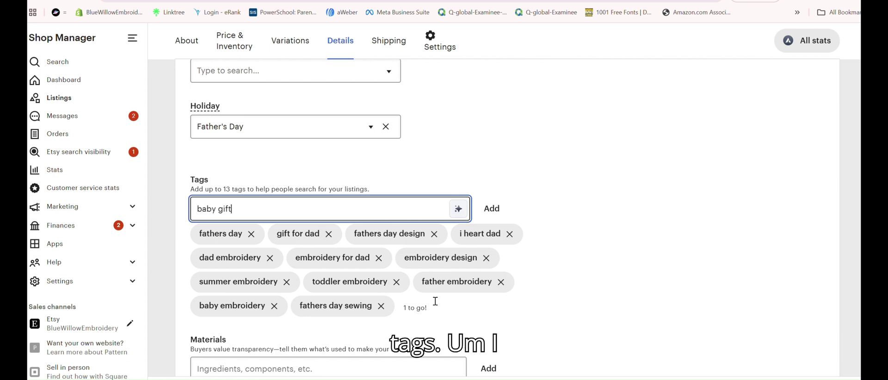
text(y gift)
key(Return)
Assign the listing to the SUMMER EMBROIDERY shop section in its settings.
scroll(407, 296, down, 4)
scroll(372, 286, down, 7)
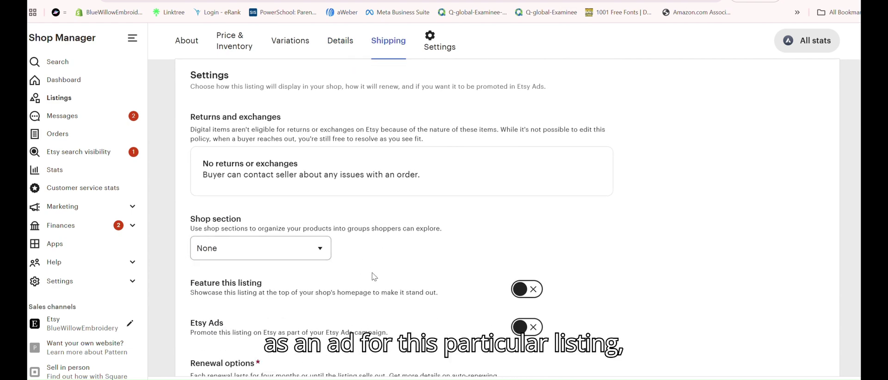
click(316, 249)
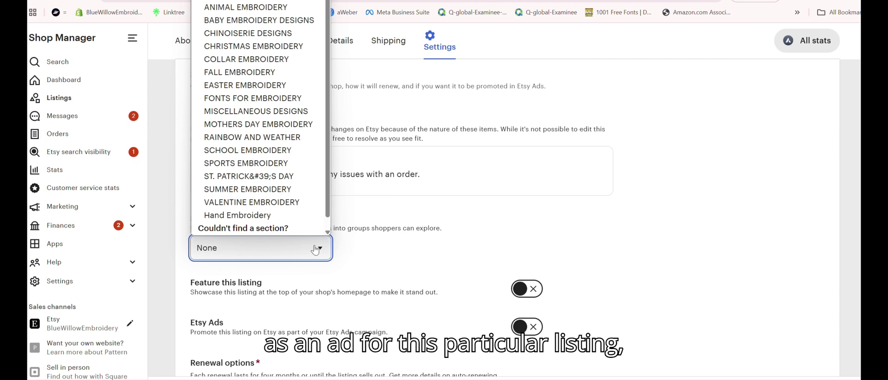
click(271, 191)
scroll(632, 246, down, 3)
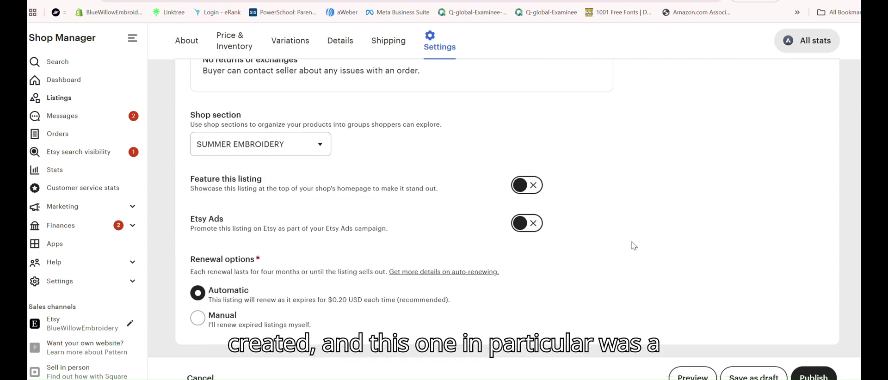